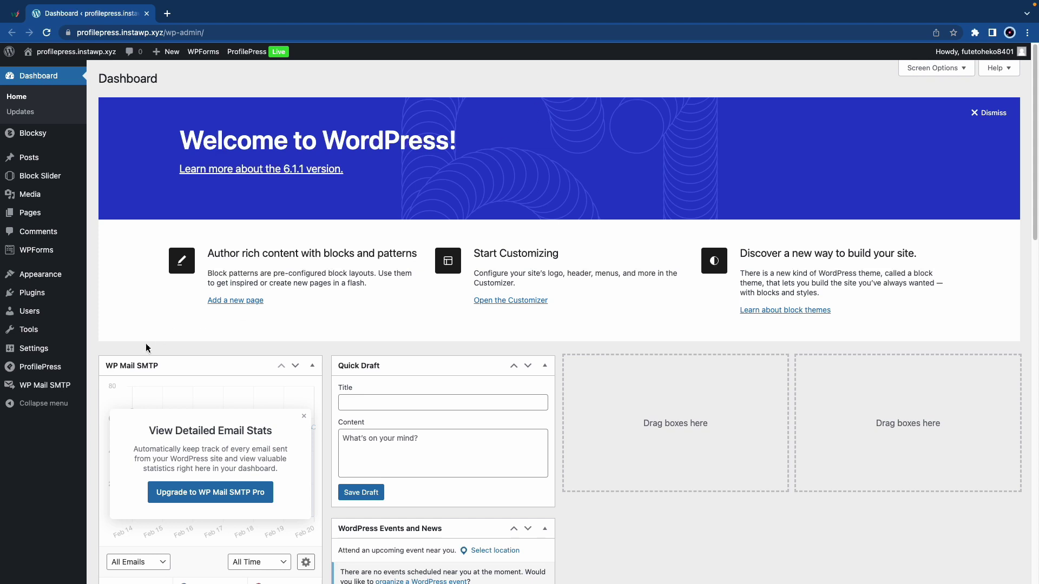
# - Switch the User Moderation addon to Activated on the ProfilePress Addons page
pyautogui.moveTo(43, 367)
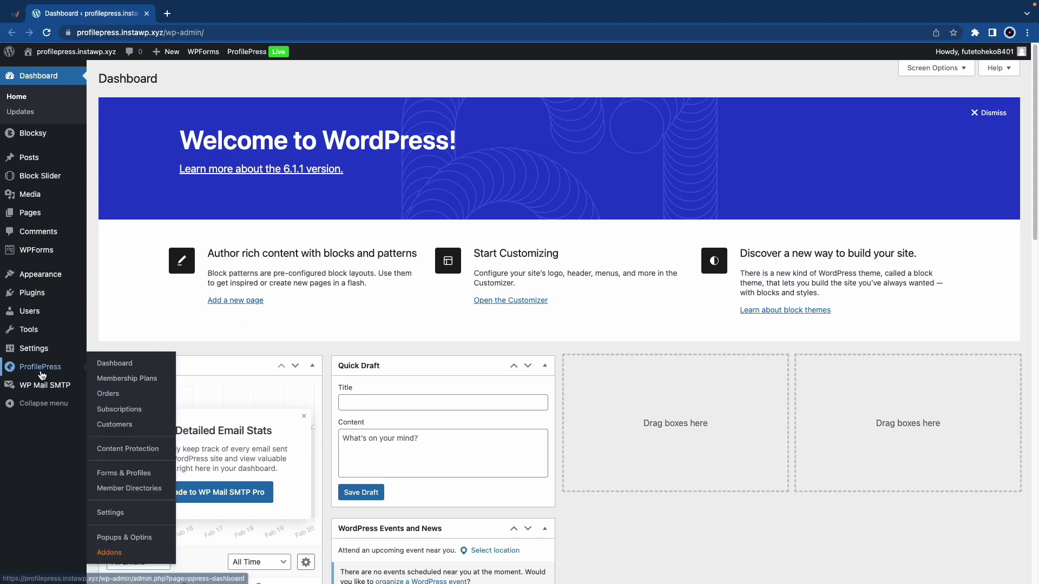
pyautogui.click(120, 553)
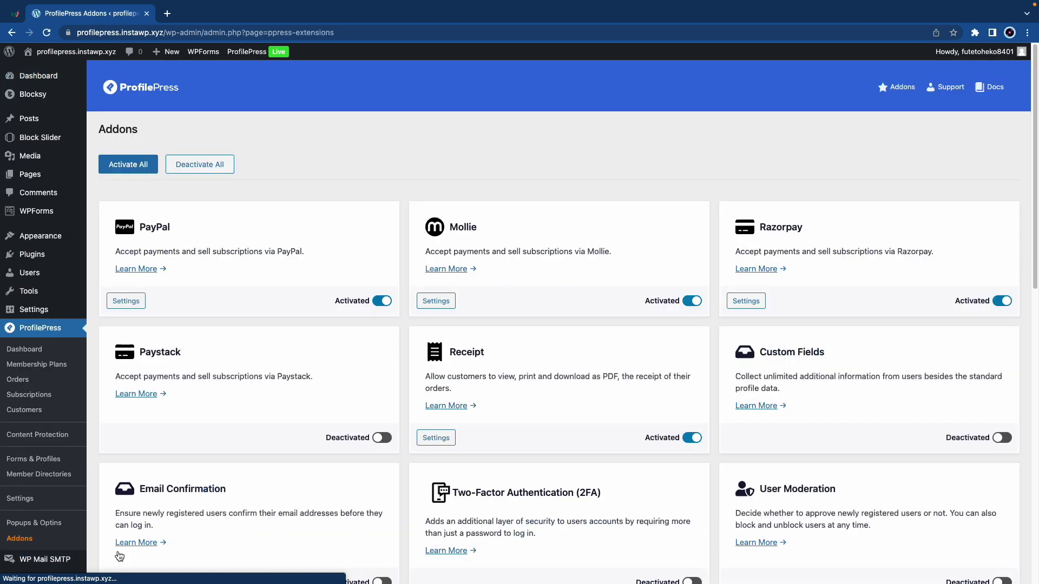
pyautogui.scroll(-3, 784, 341)
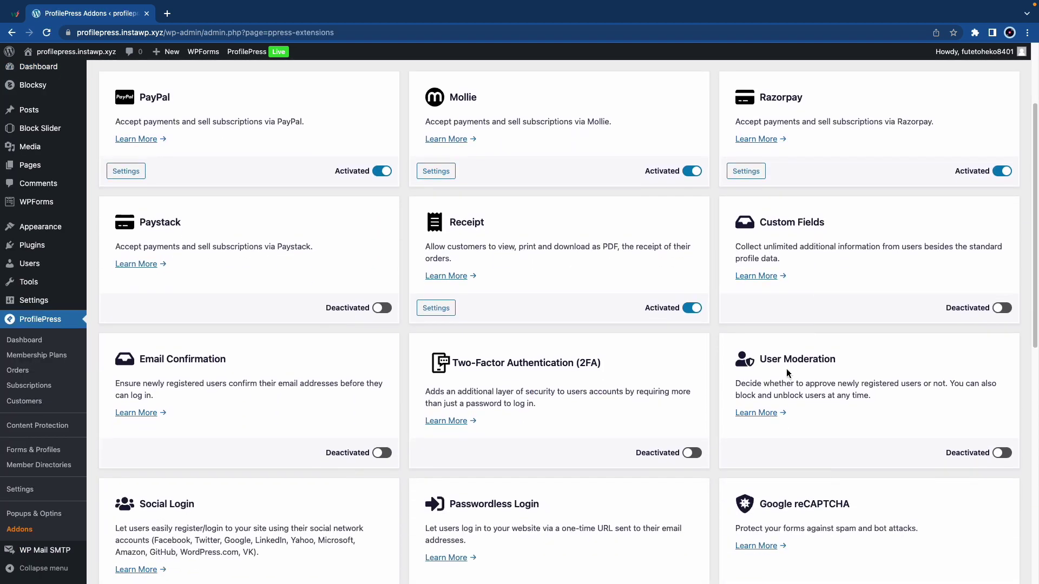
pyautogui.click(1001, 454)
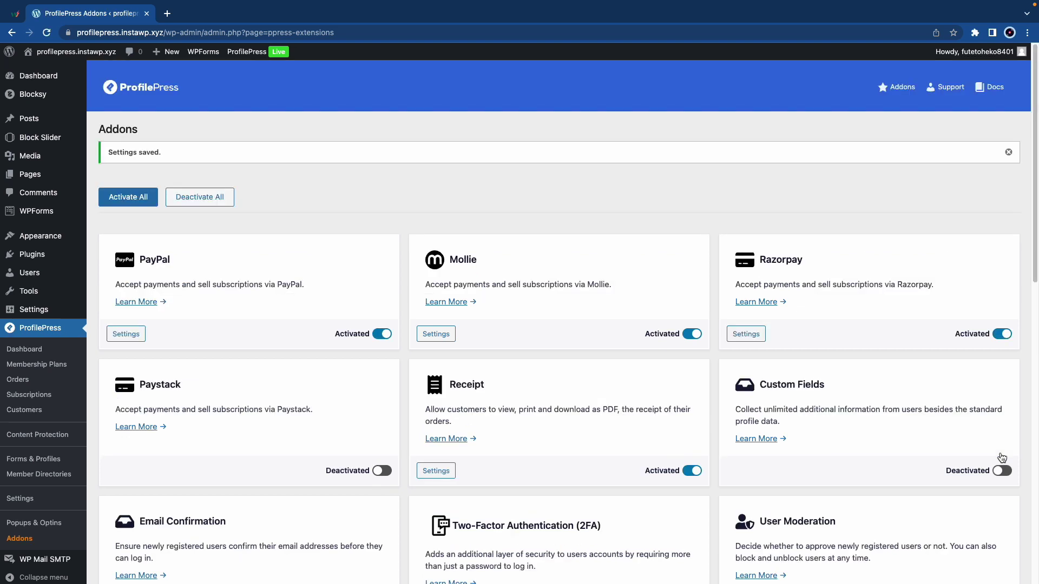
# - Review the User Moderation settings tab and open its email settings in a new tab
pyautogui.click(25, 502)
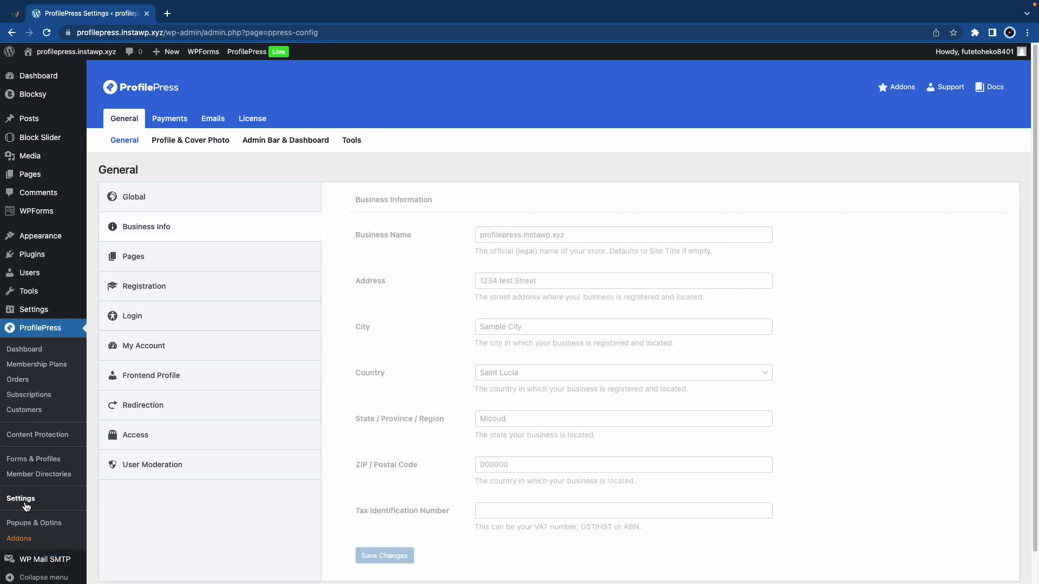
pyautogui.click(161, 470)
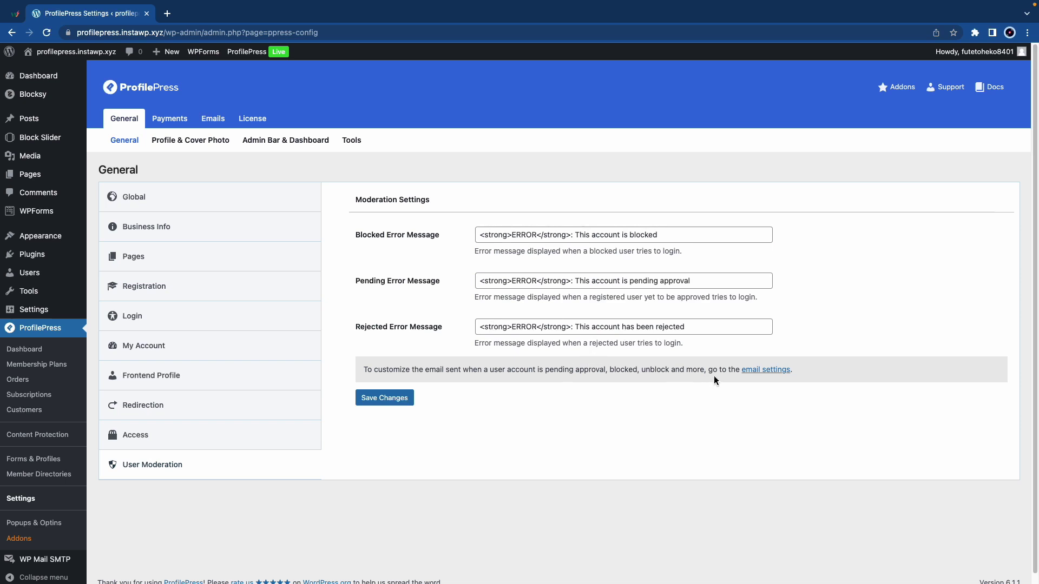
pyautogui.click(763, 370)
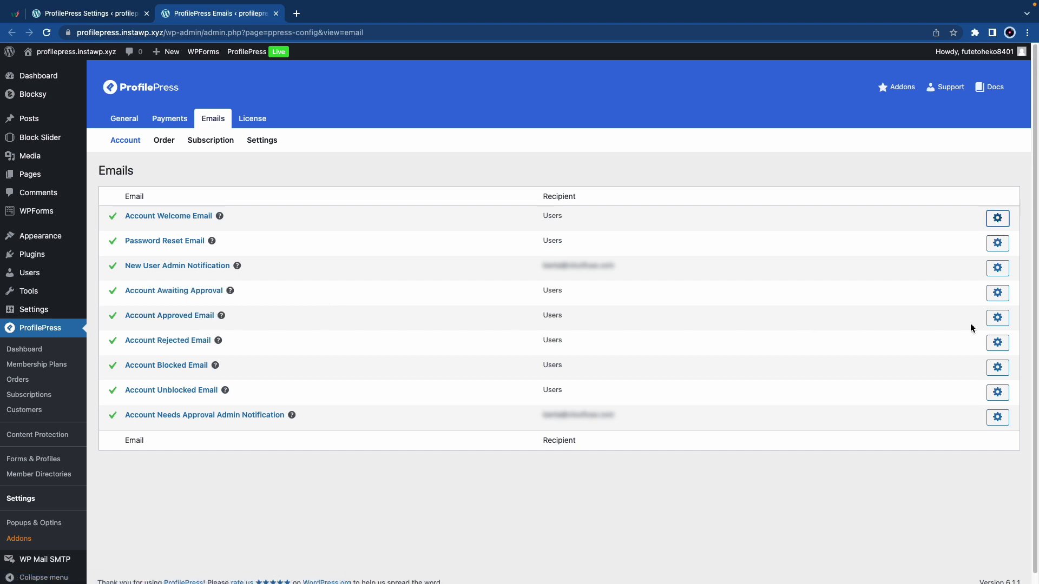
# - Open the Account Approved Email editor in its own tab and scroll to the message body
pyautogui.rightClick(995, 320)
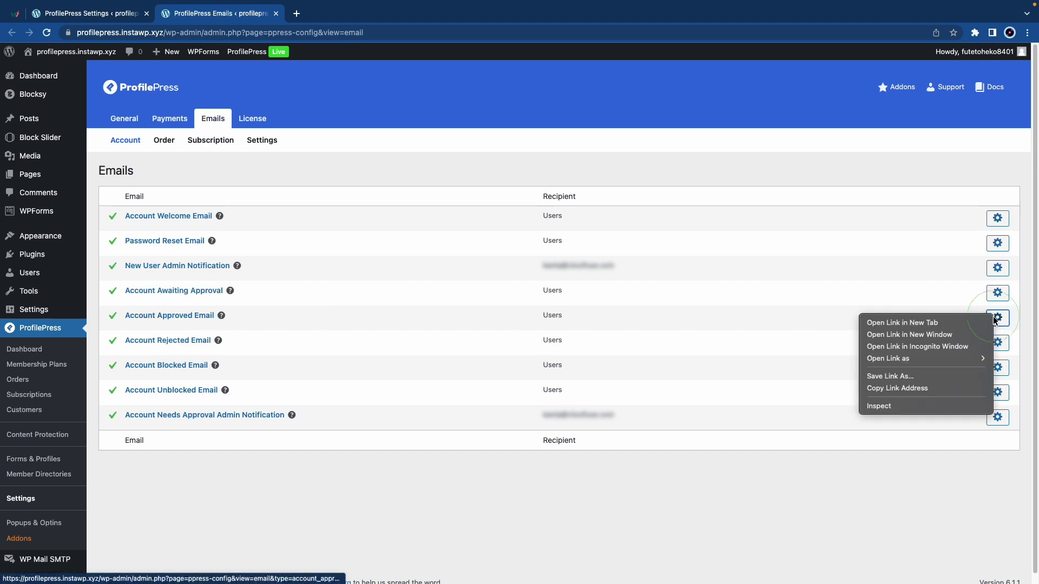
pyautogui.click(947, 323)
pyautogui.hotkey('ctrl', 'Tab')
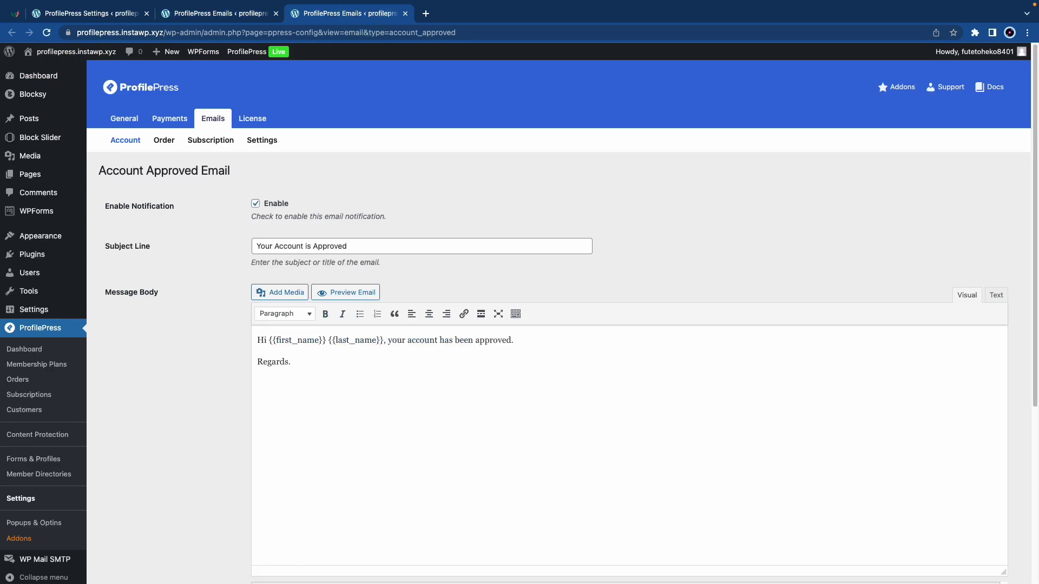
pyautogui.scroll(-1, 509, 310)
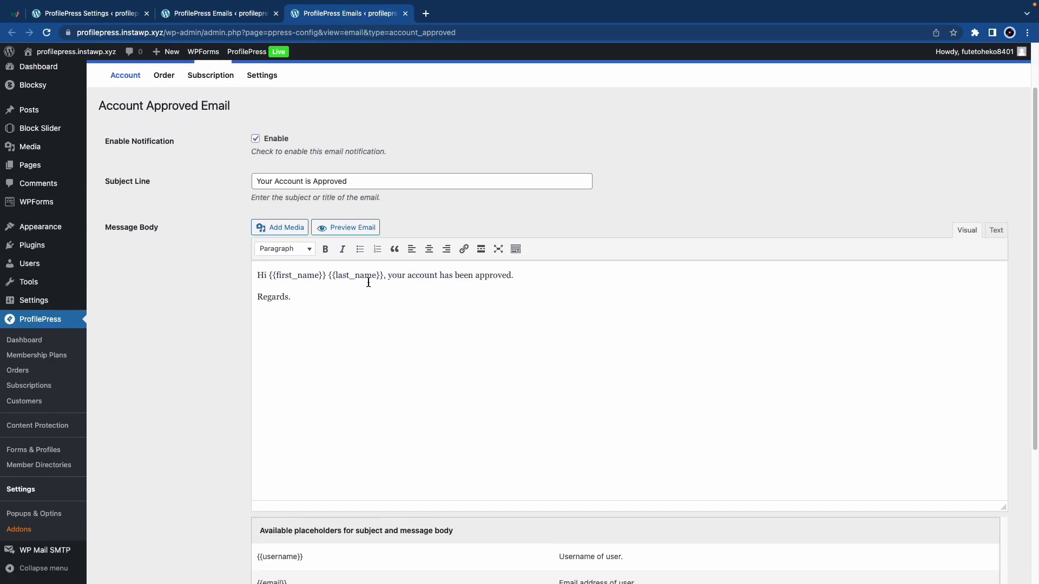
pyautogui.scroll(-3, 436, 292)
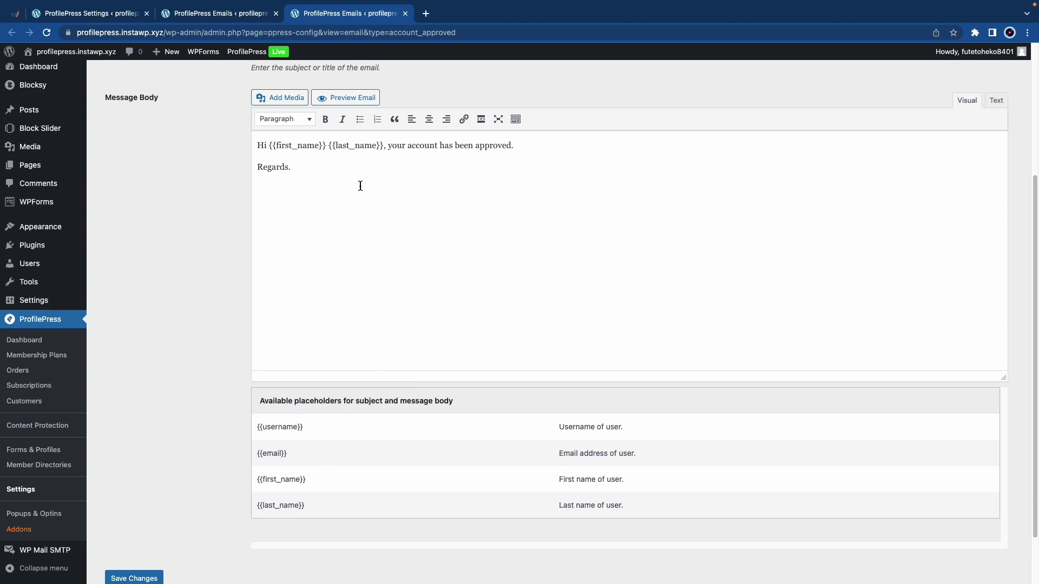
# - Add 'You registered with this email:' plus the {{email}} placeholder, then undo it
pyautogui.moveTo(291, 454); pyautogui.dragTo(258, 454)
pyautogui.rightClick(263, 453)
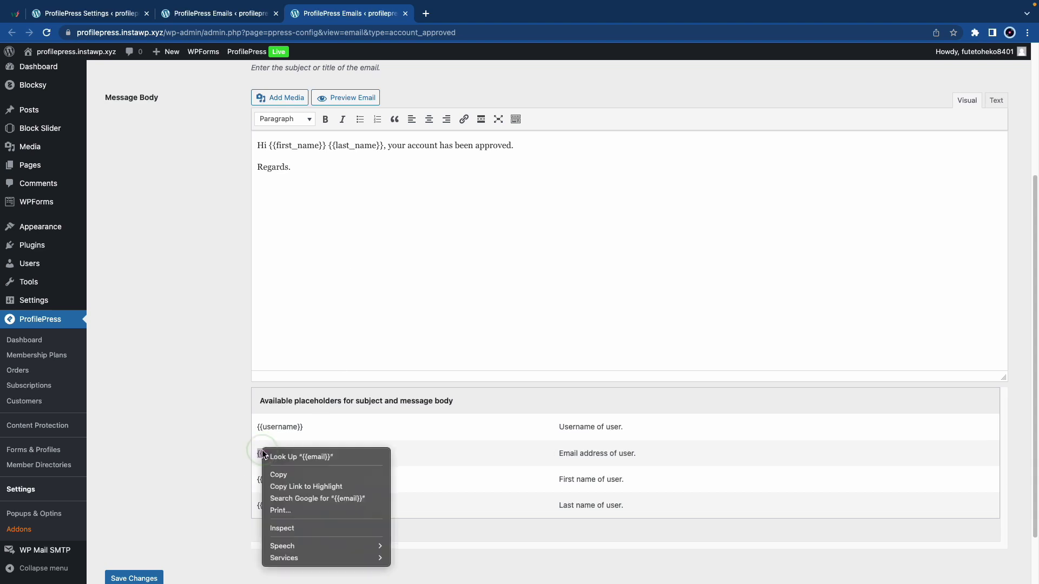
pyautogui.click(277, 475)
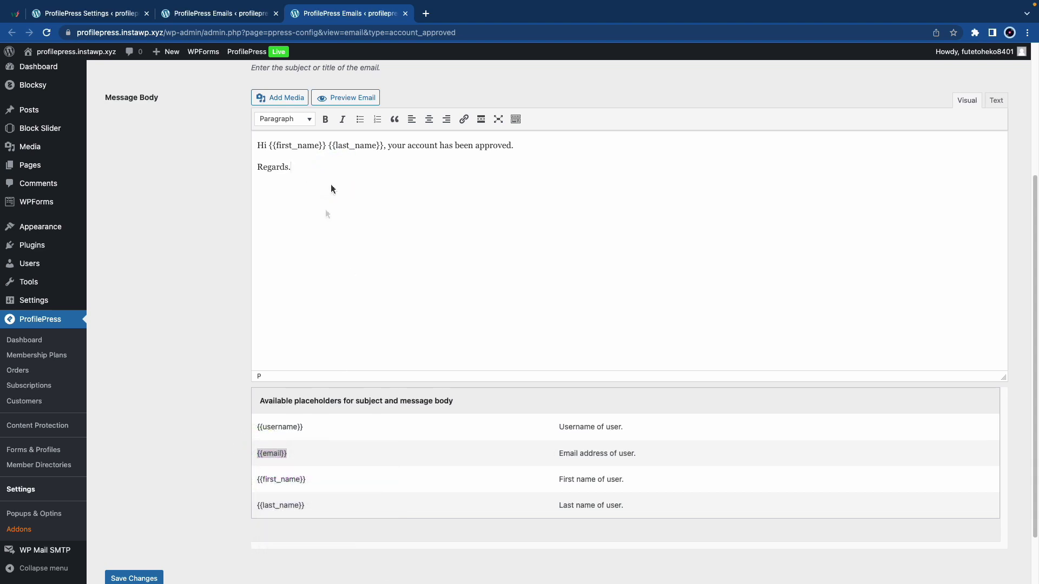
pyautogui.write('You registered with this email:')
pyautogui.press('super+v')
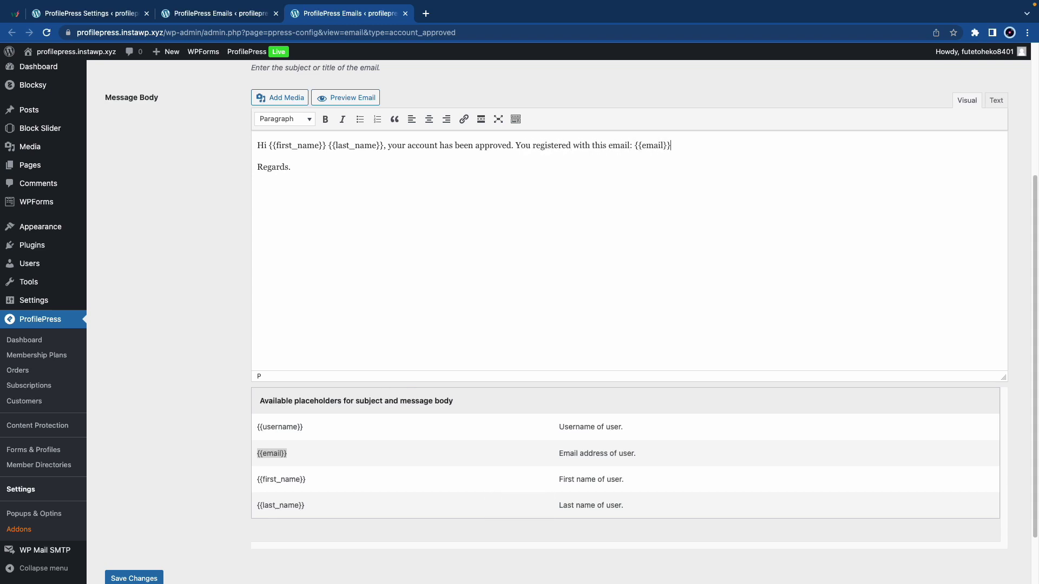
pyautogui.press('super+z')
pyautogui.press('super+z')
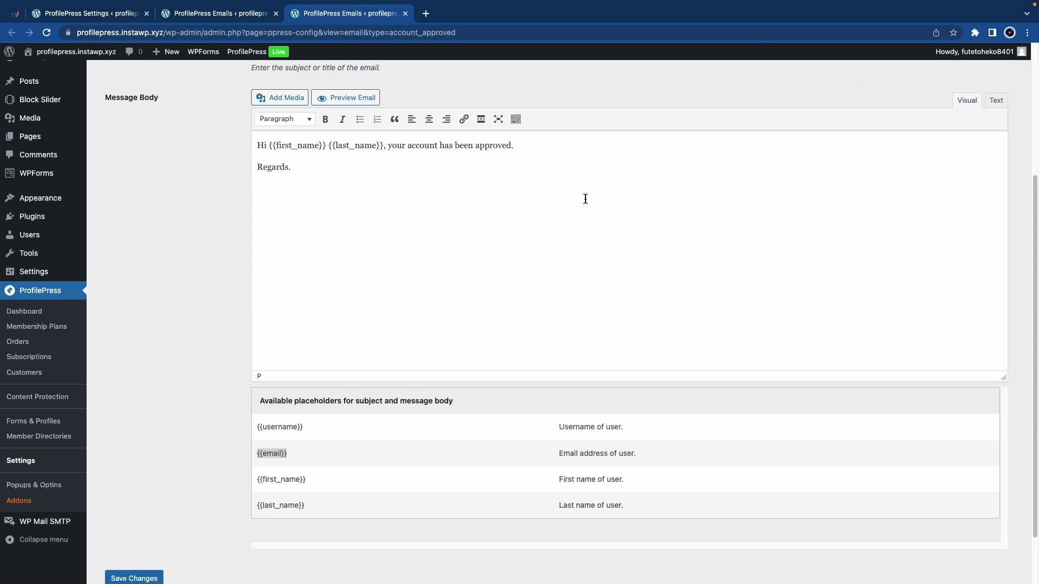
pyautogui.scroll(-2, 572, 206)
pyautogui.scroll(5, 434, 220)
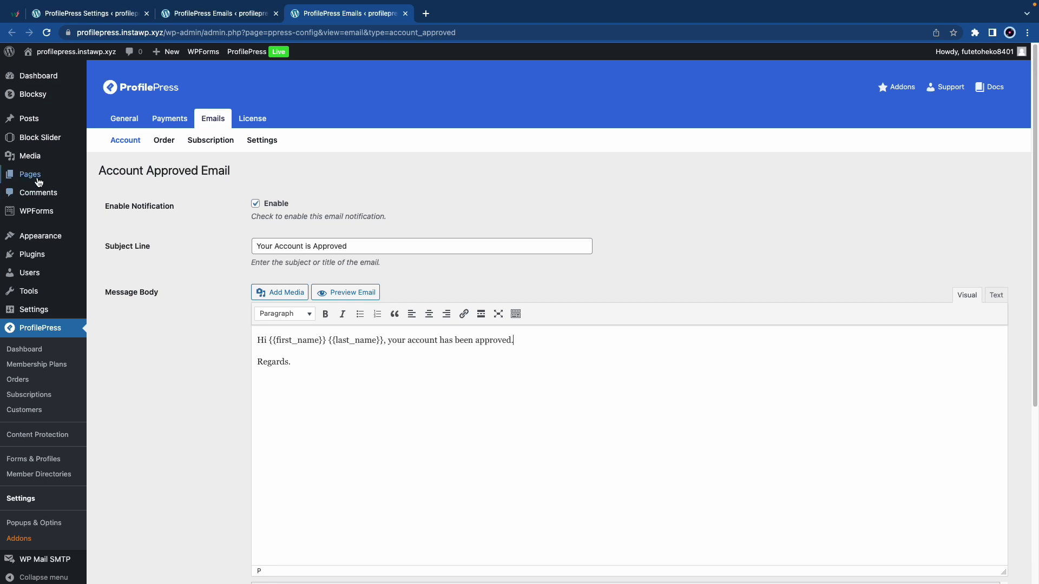
# - Open the Log In page from All Pages in an incognito window
pyautogui.moveTo(32, 174)
pyautogui.click(123, 181)
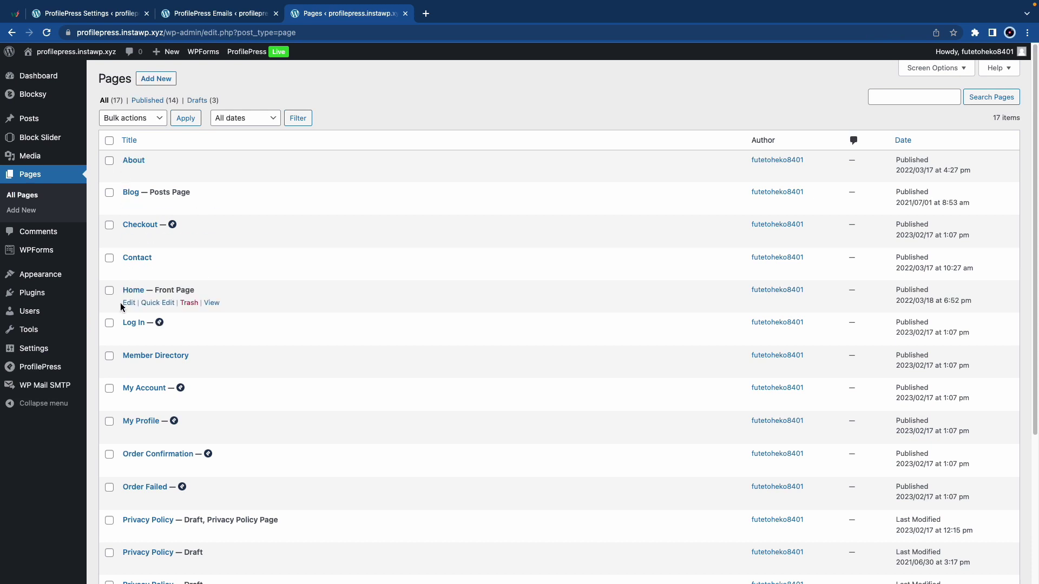
pyautogui.rightClick(210, 336)
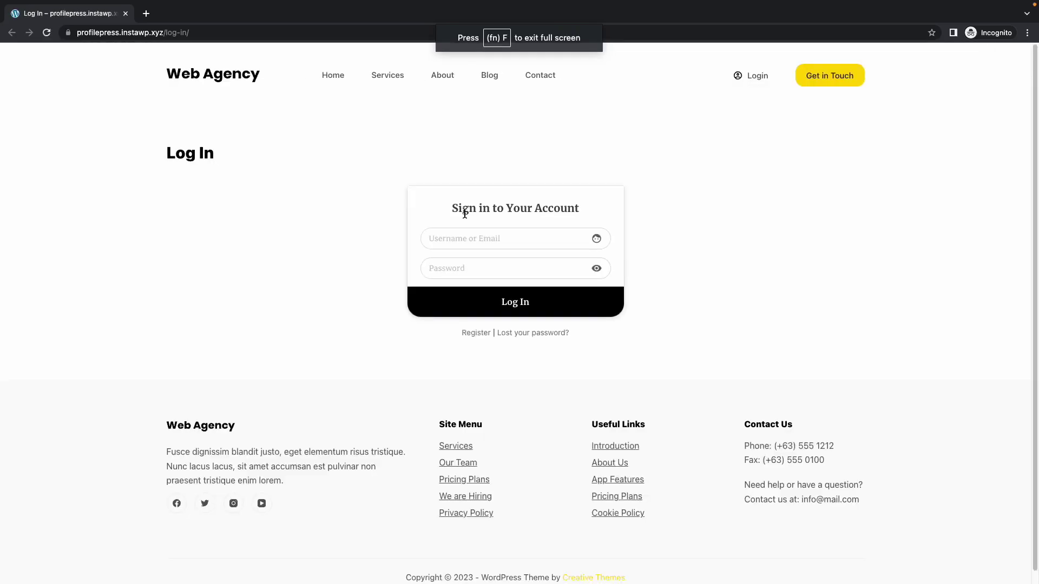
# - Sign up a test user on the Register page with username, email, password, first and last name
pyautogui.click(478, 336)
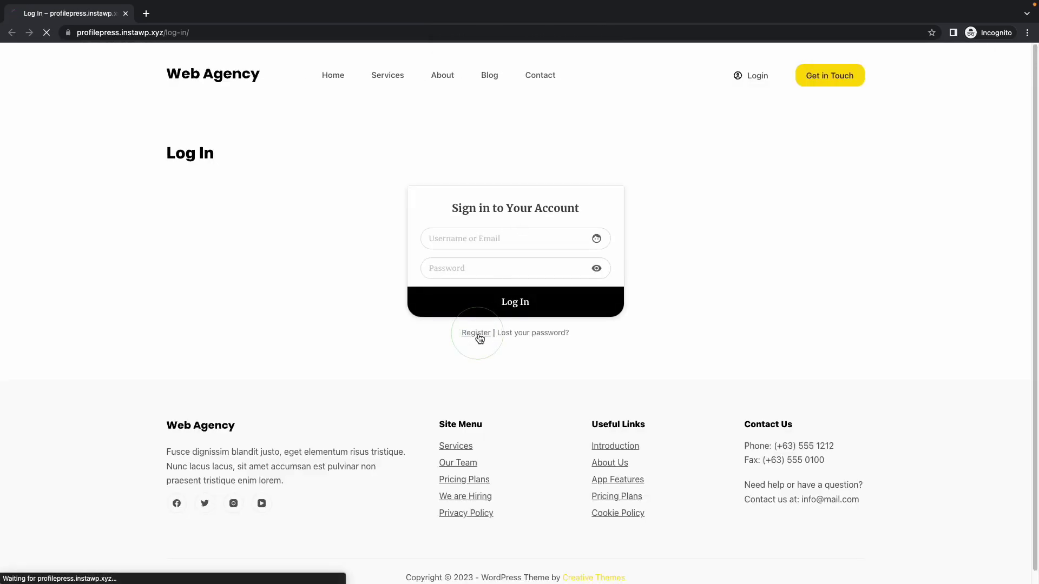
pyautogui.click(481, 237)
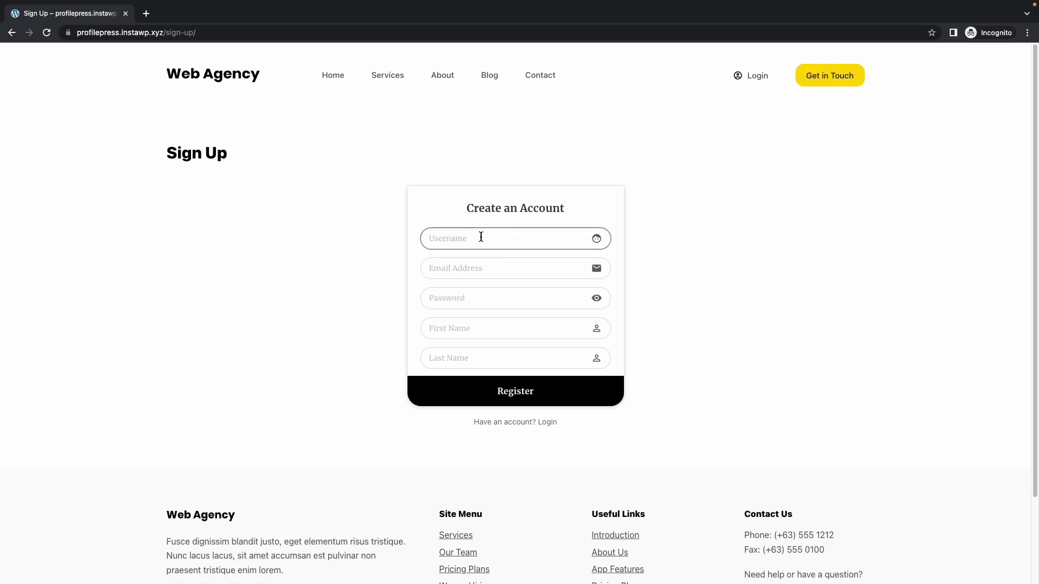
pyautogui.write('Tester')
pyautogui.press('Tab')
pyautogui.press('Tab')
pyautogui.write('**********')
pyautogui.press('Tab')
pyautogui.write('John\tDoe')
pyautogui.click(511, 400)
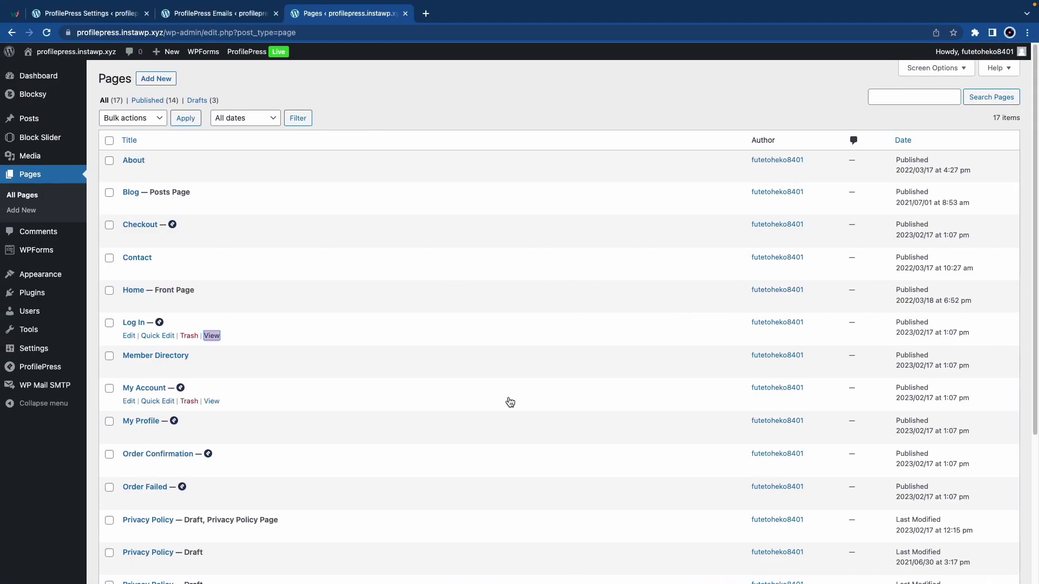
# - Follow the dashboard's '1 user is pending approval' notice to the Pending users list
pyautogui.click(58, 83)
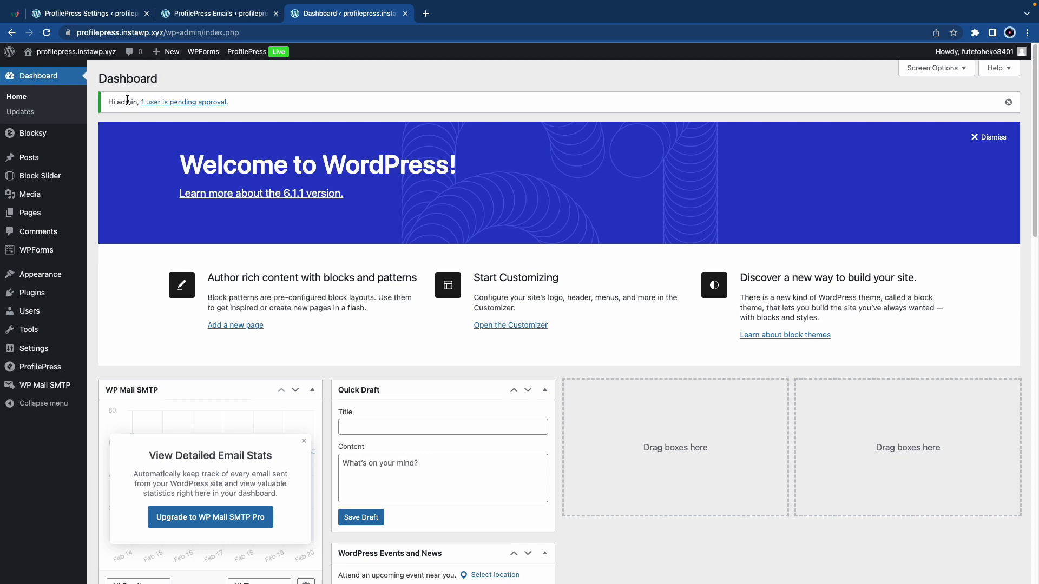
pyautogui.click(184, 107)
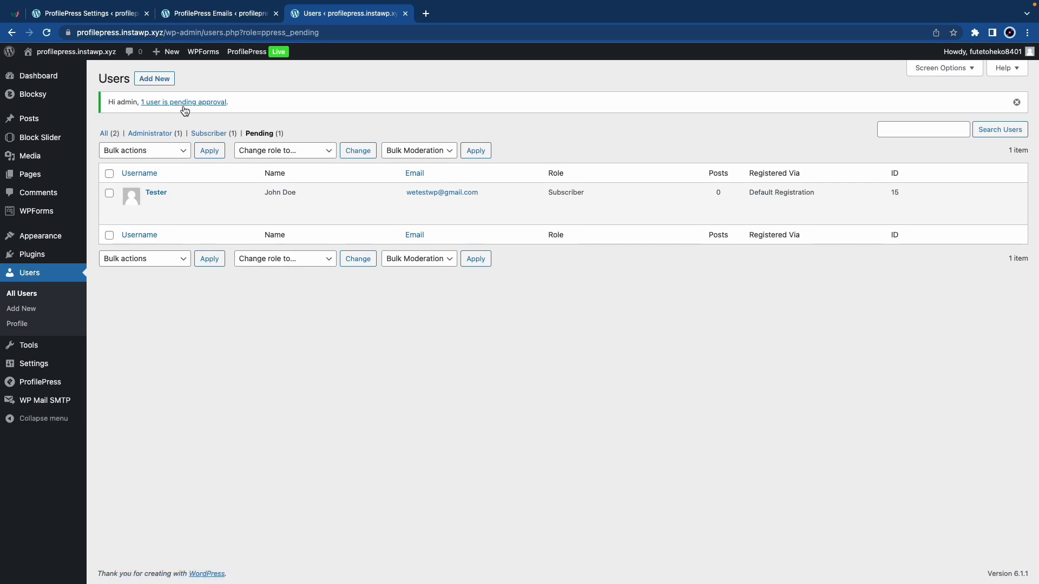
pyautogui.moveTo(158, 200)
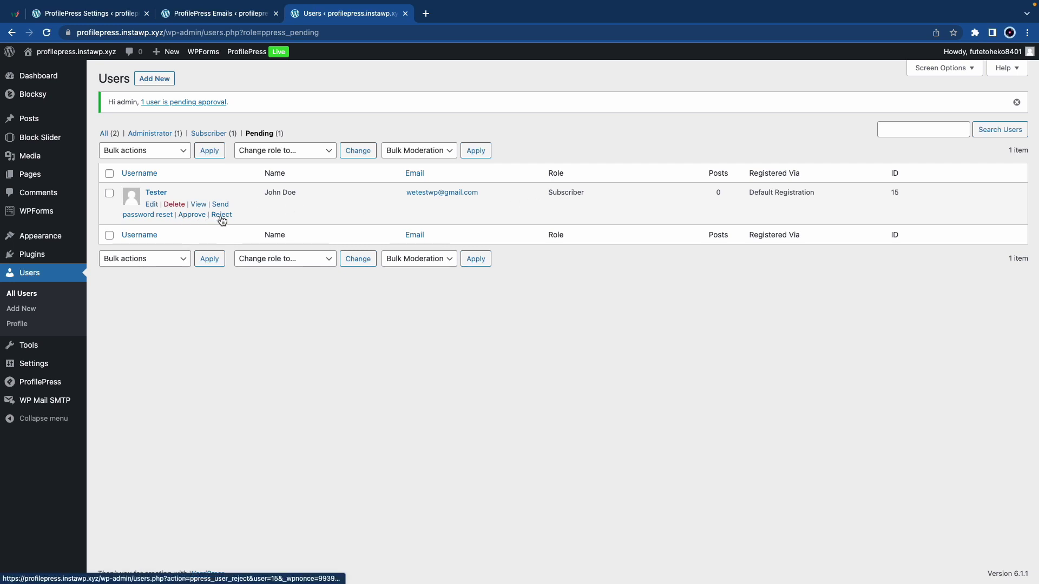
# - Approve the pending test subscriber, then Block that account from All Users
pyautogui.click(187, 216)
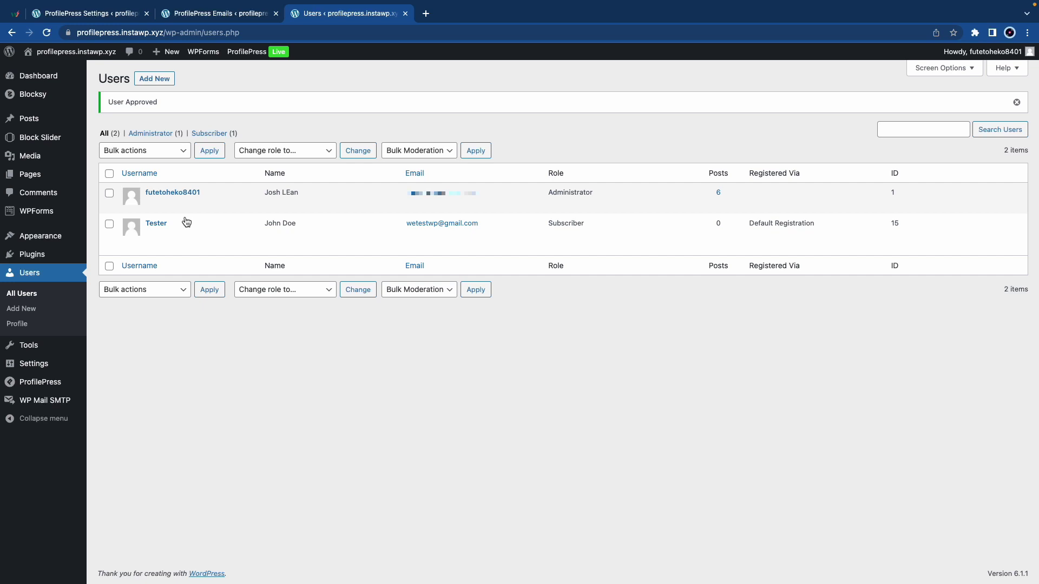
pyautogui.moveTo(211, 218)
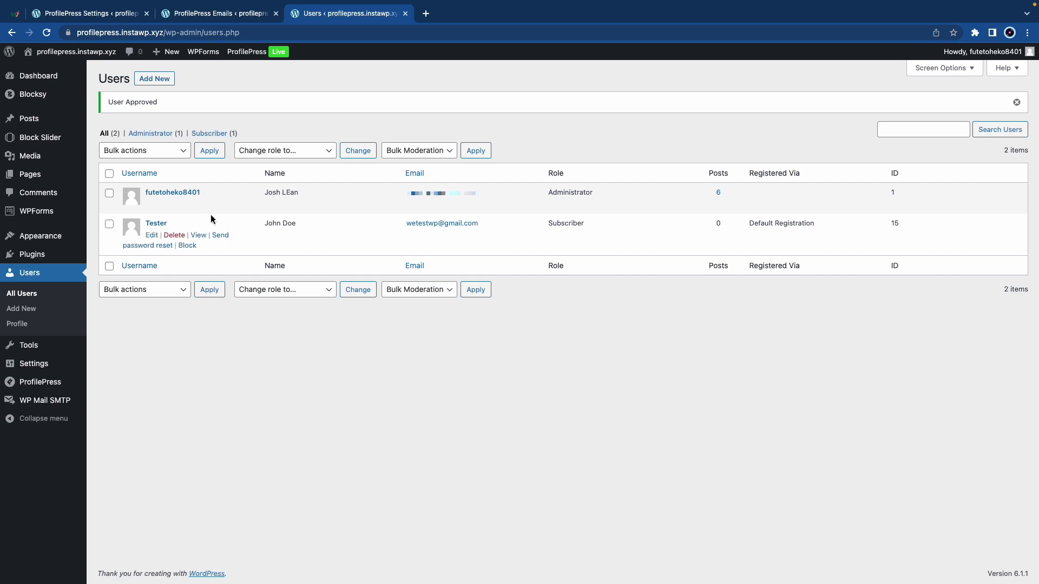
pyautogui.click(187, 246)
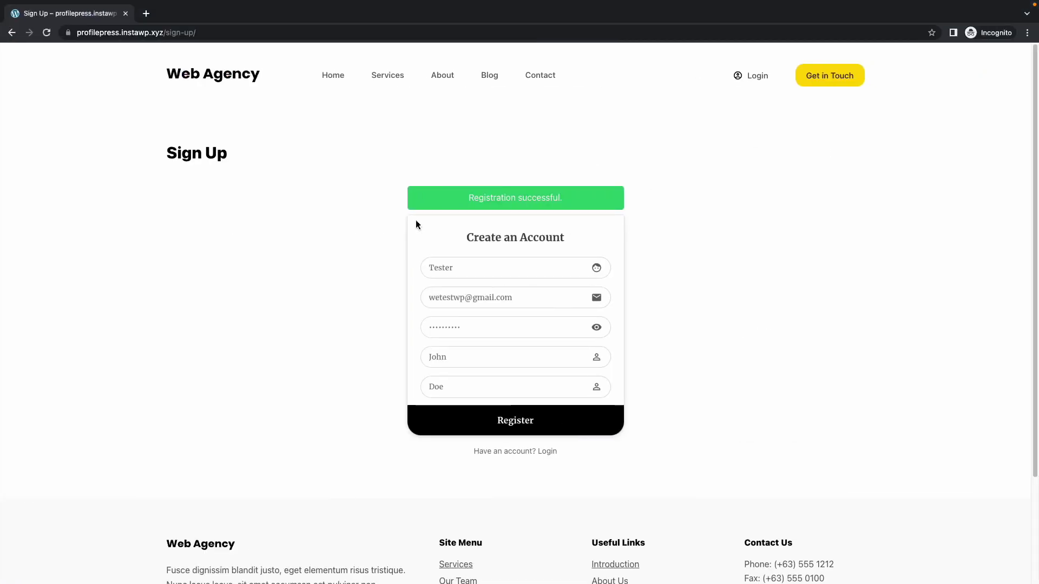
# - Log in as the test user with its password and get 'This account is blocked'
pyautogui.click(549, 453)
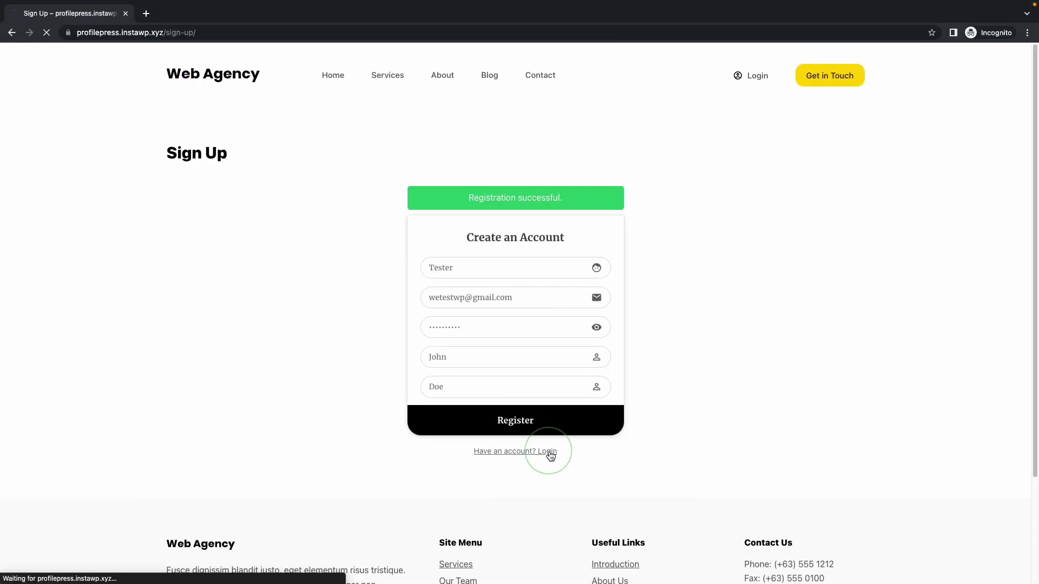
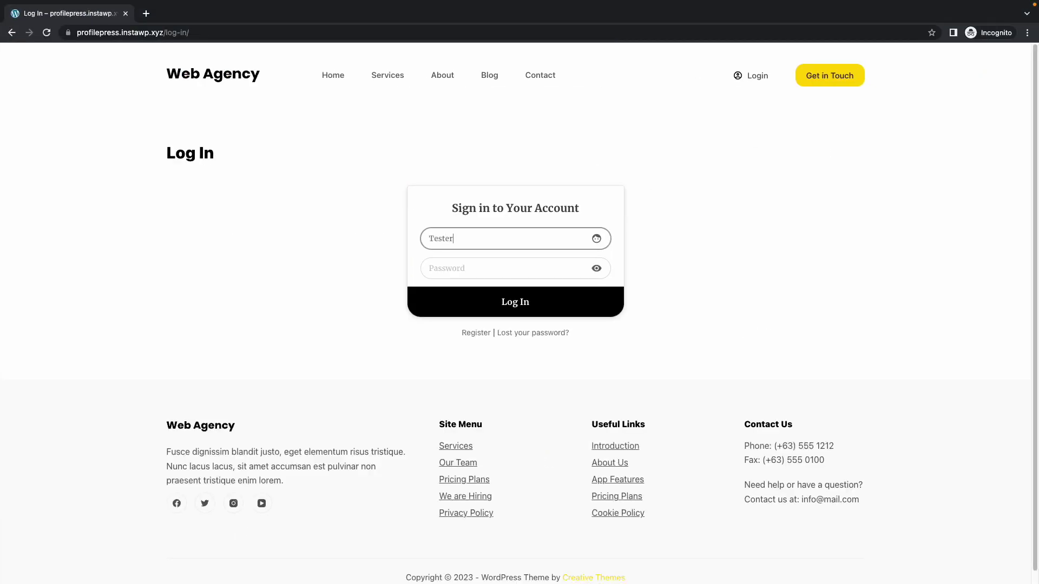
pyautogui.press('Tab')
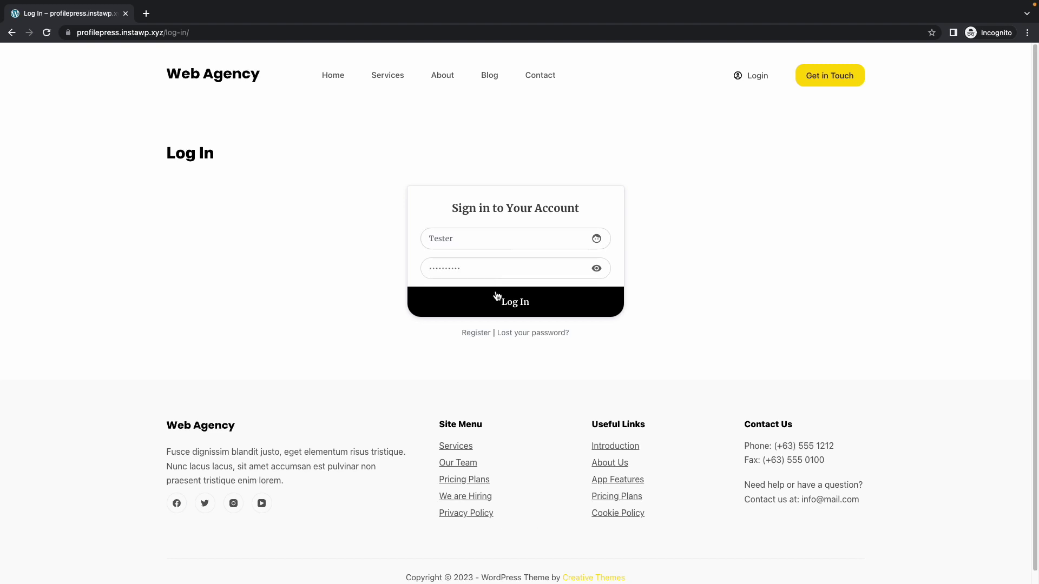
pyautogui.click(494, 301)
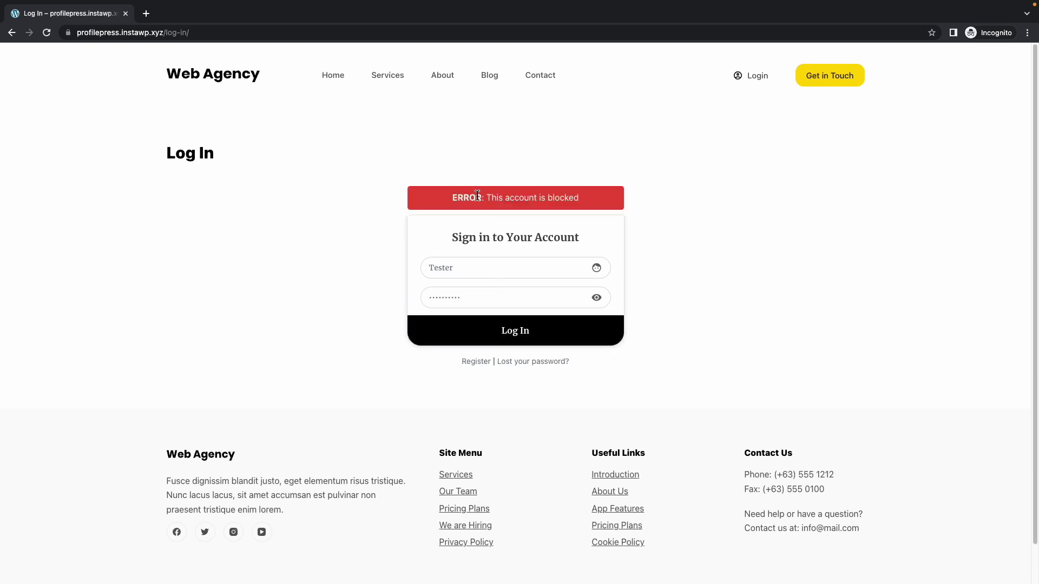
pyautogui.hotkey('ctrl', 'Left')
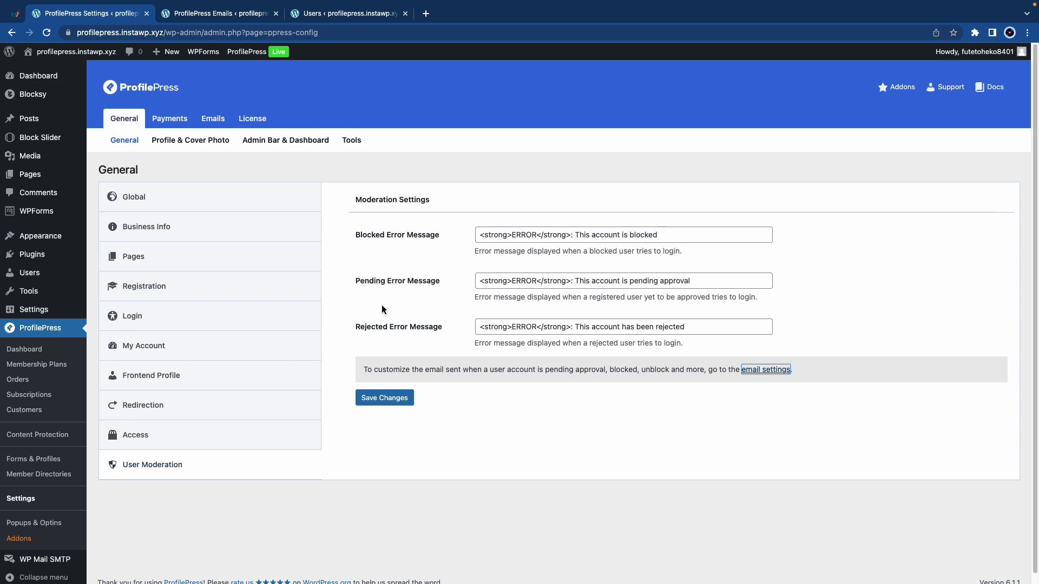
# - Unblock the test user's account from the Users list
pyautogui.click(306, 15)
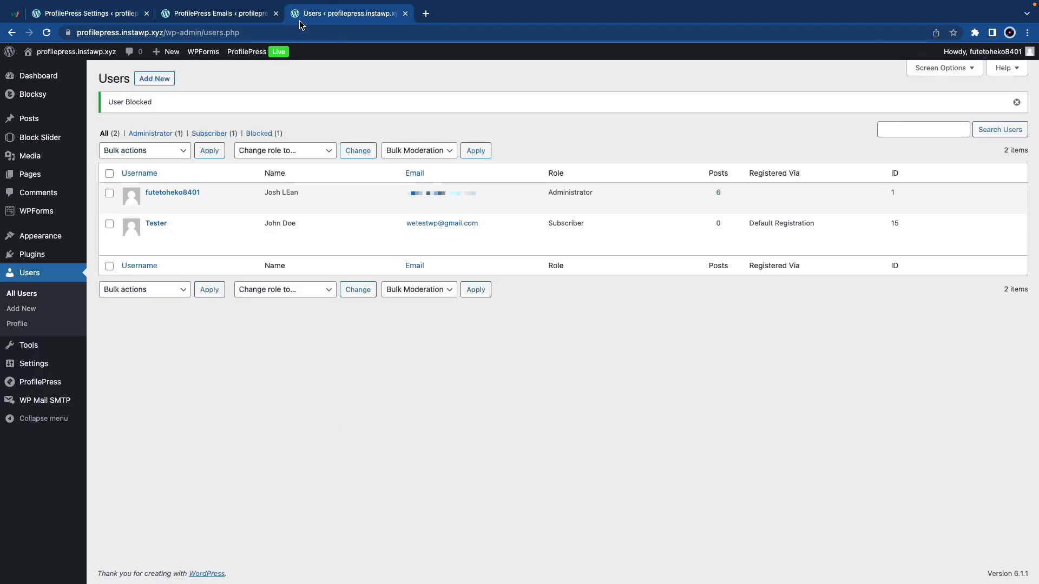
pyautogui.click(192, 245)
pyautogui.hotkey('ctrl', 'Right')
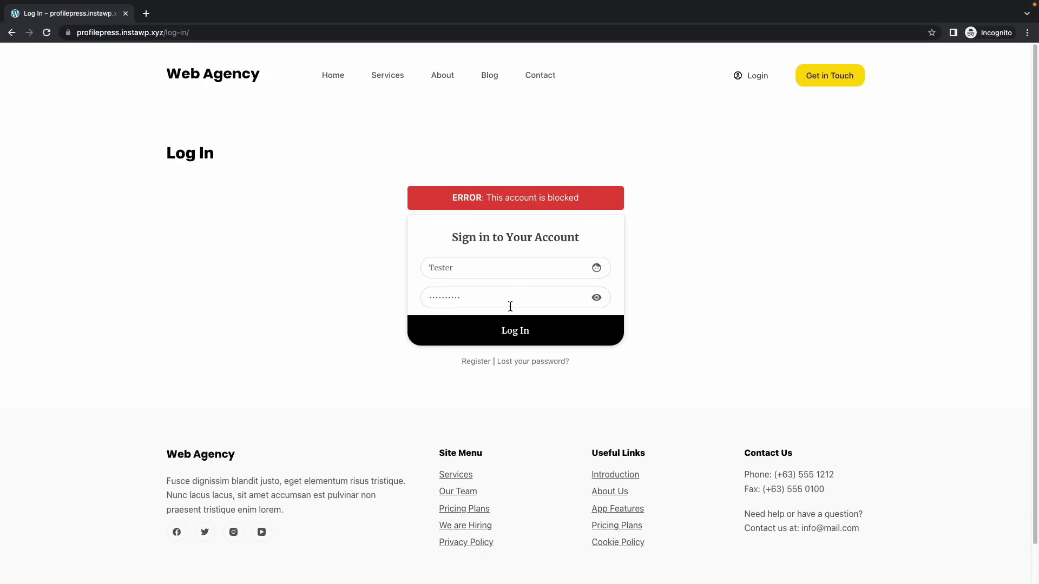
# - Sign in as the unblocked test user and check the Blocked and Unblocked emails in Mail
pyautogui.click(510, 329)
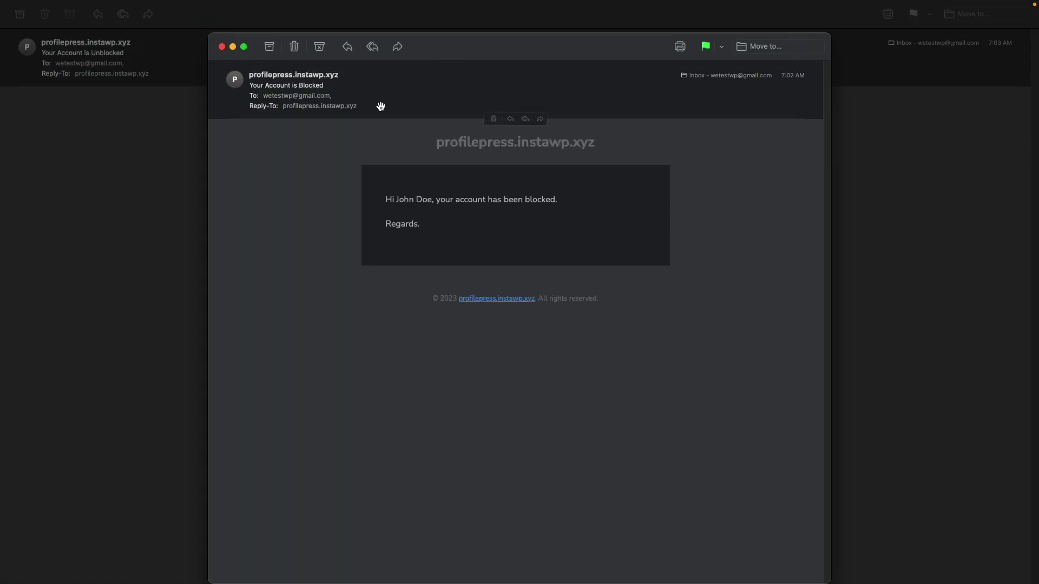
pyautogui.click(224, 47)
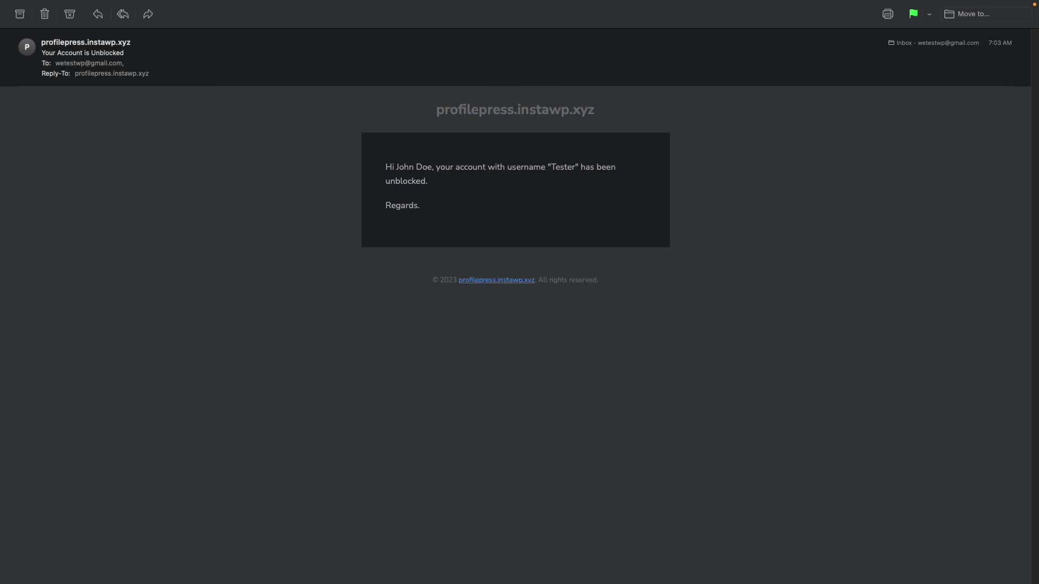